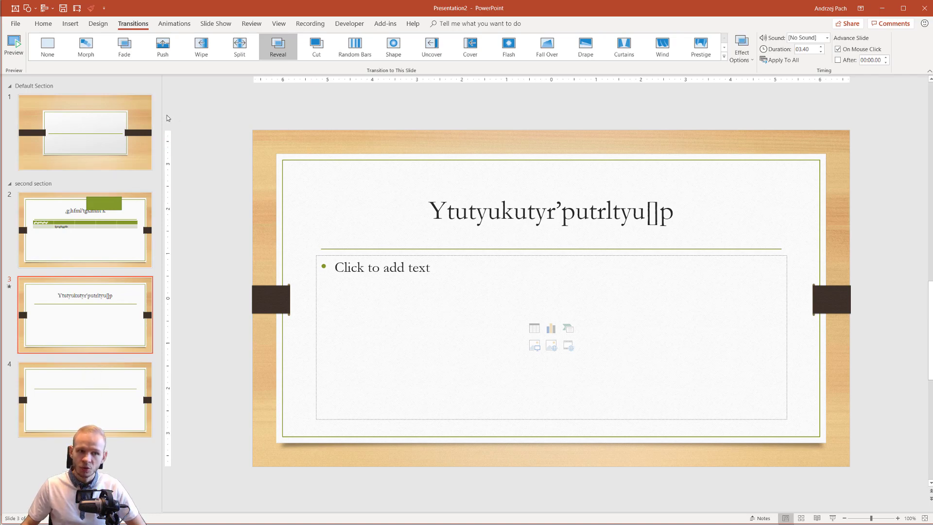
Step: Narrow the slide thumbnail pane and set the slide view zoom to 75%
drag(161, 115, 81, 135)
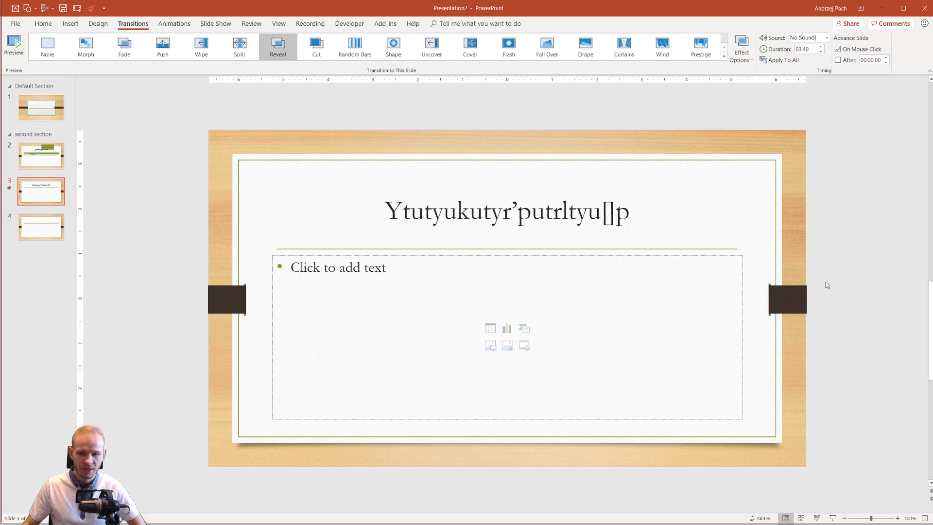
scroll(785, 296, down, 3)
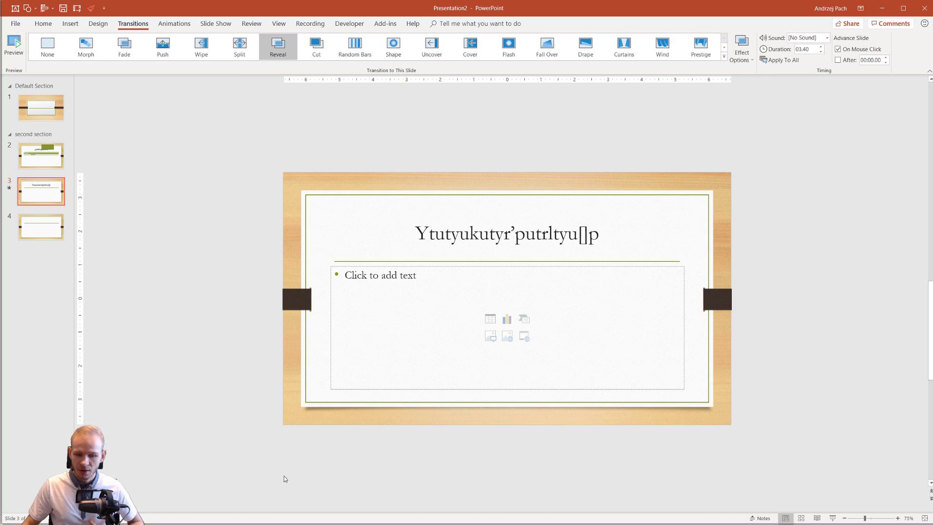
drag(287, 459, 407, 357)
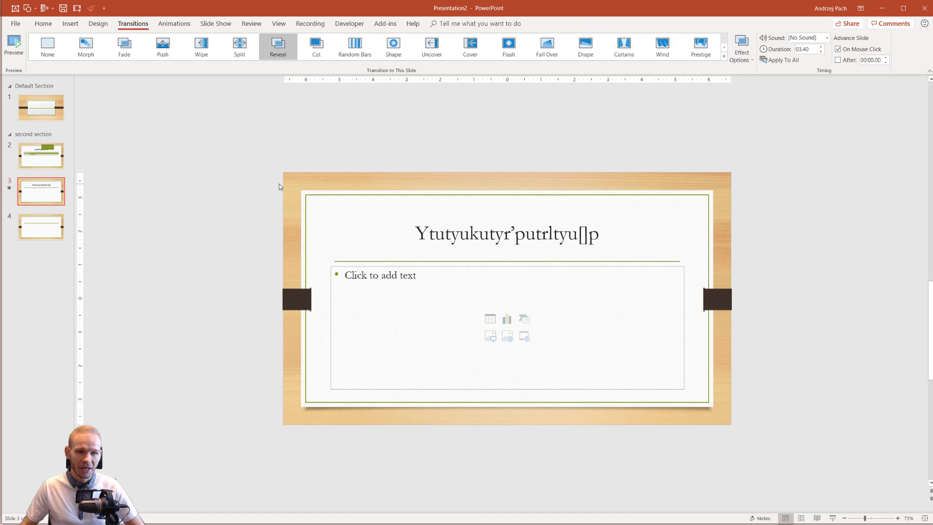
Step: Insert a new blank slide 5 after slide 4 at the end of the deck
click(44, 281)
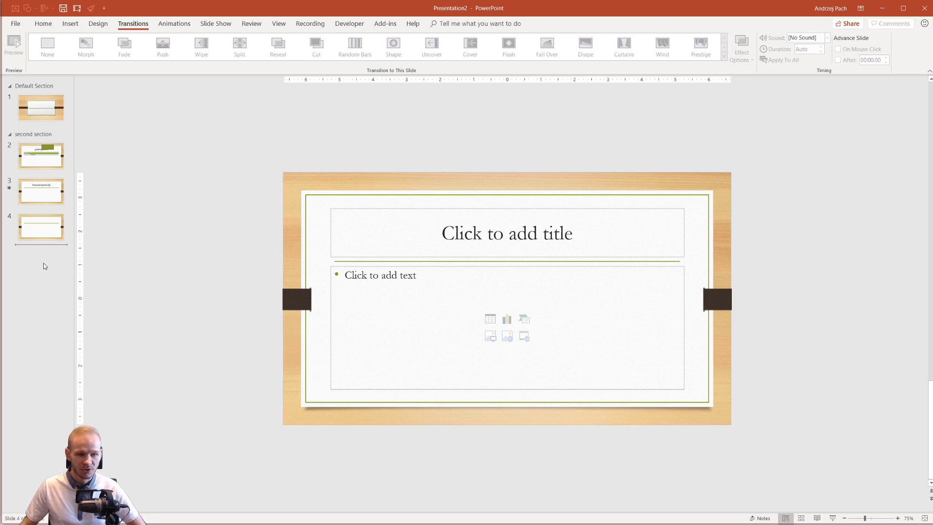
right_click(37, 261)
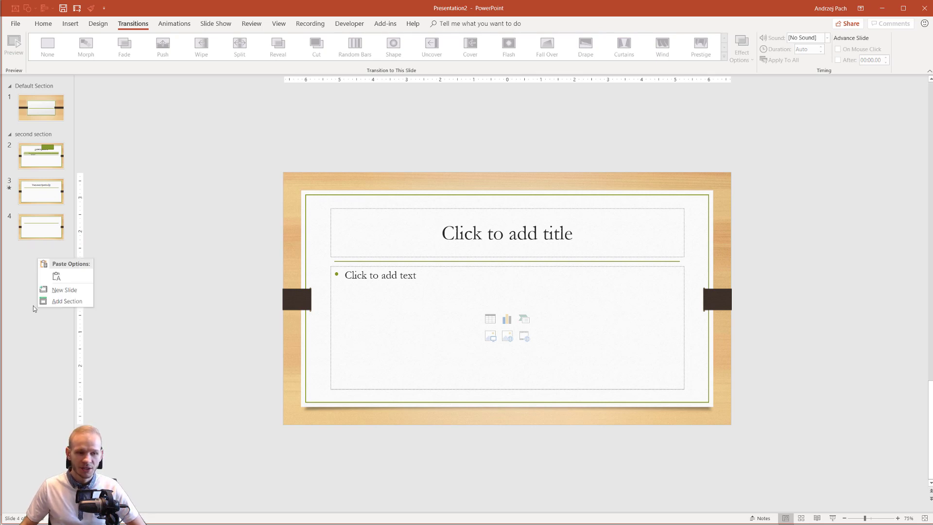
click(61, 296)
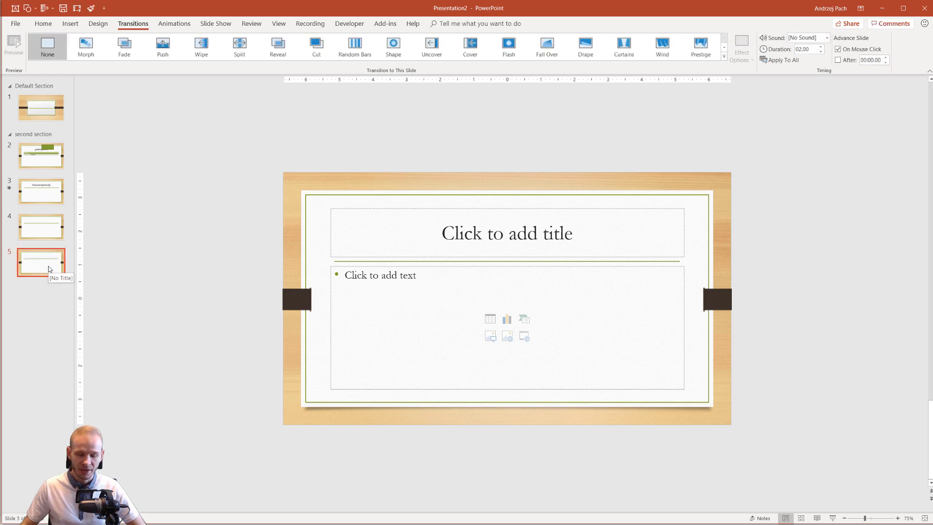
Step: Move slide 2's green rectangle below the table, then paste seven copies of slide 2
click(41, 158)
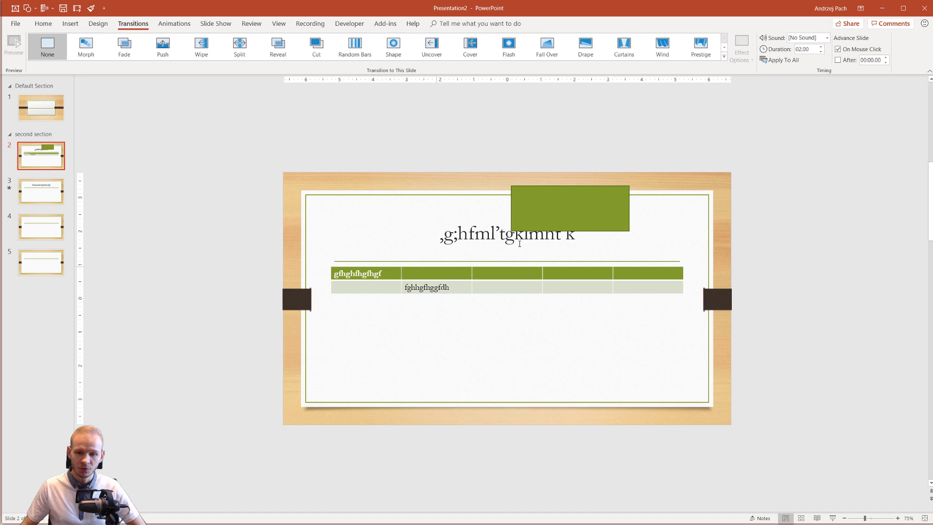
drag(536, 220, 473, 359)
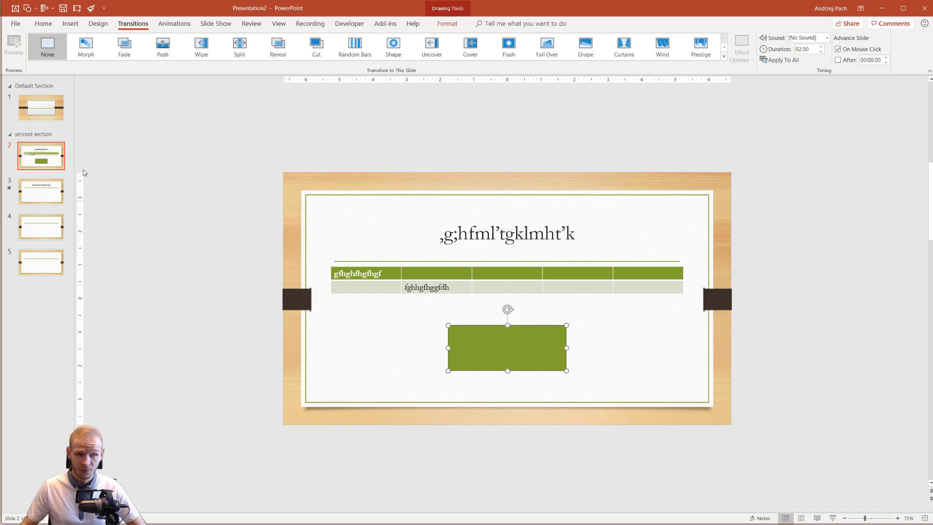
click(44, 157)
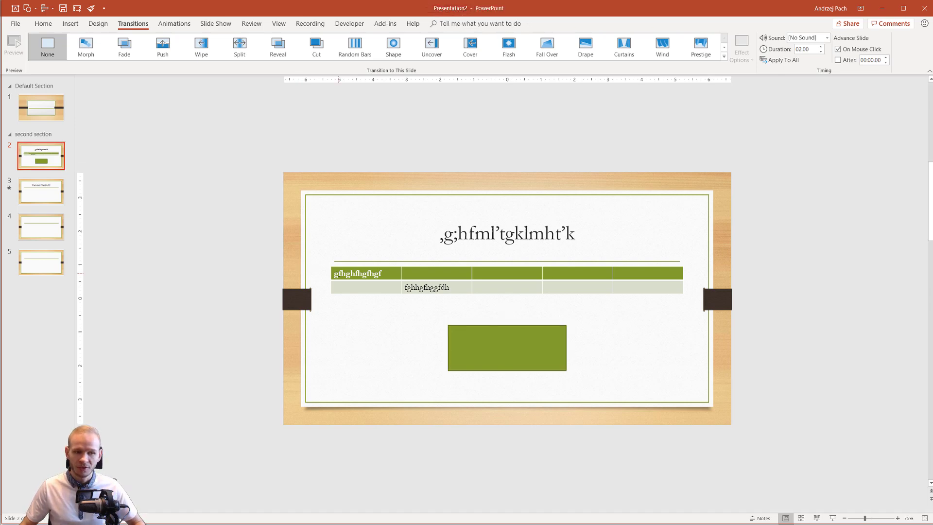
key(ctrl+v)
key(ctrl+v)
key(ctrl+v)
key(ctrl+v)
key(ctrl+v)
key(ctrl+v)
key(ctrl+v)
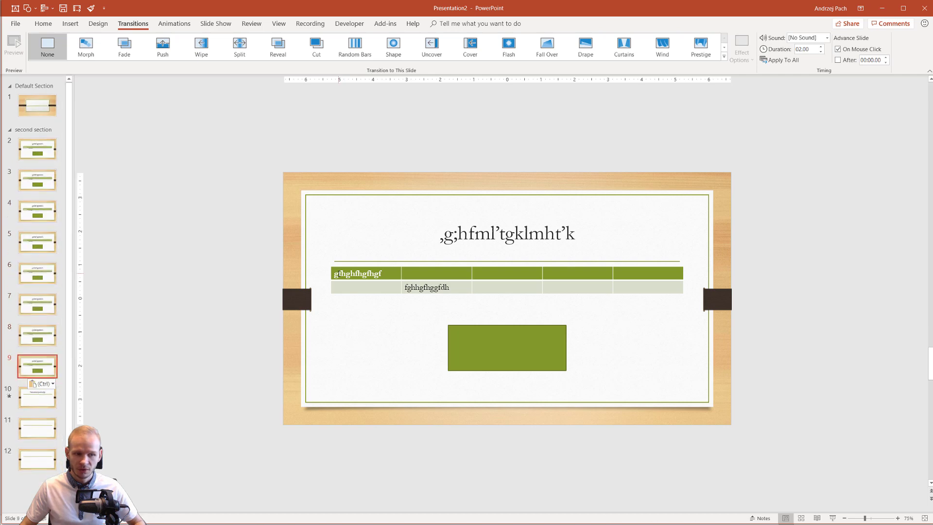
Step: Select slides 2 through 9 in the thumbnail pane and delete all eight
click(35, 153)
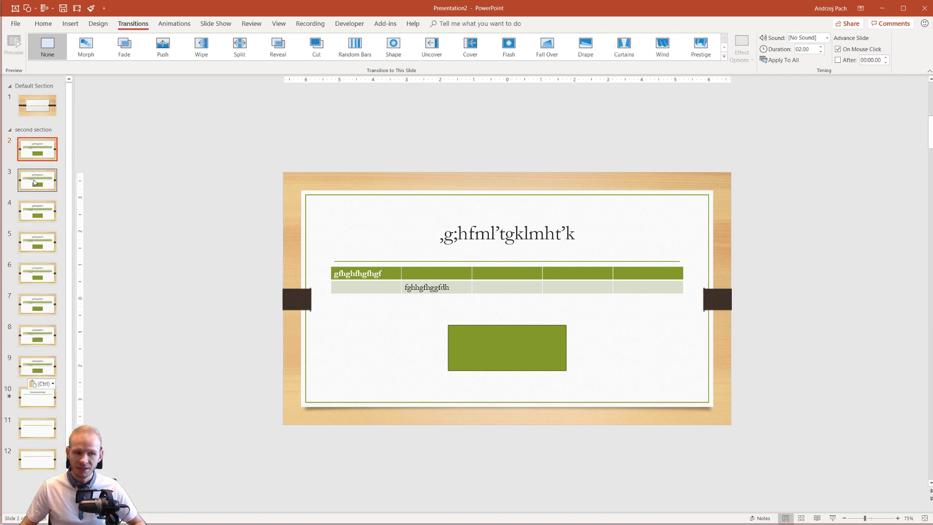
click(204, 219)
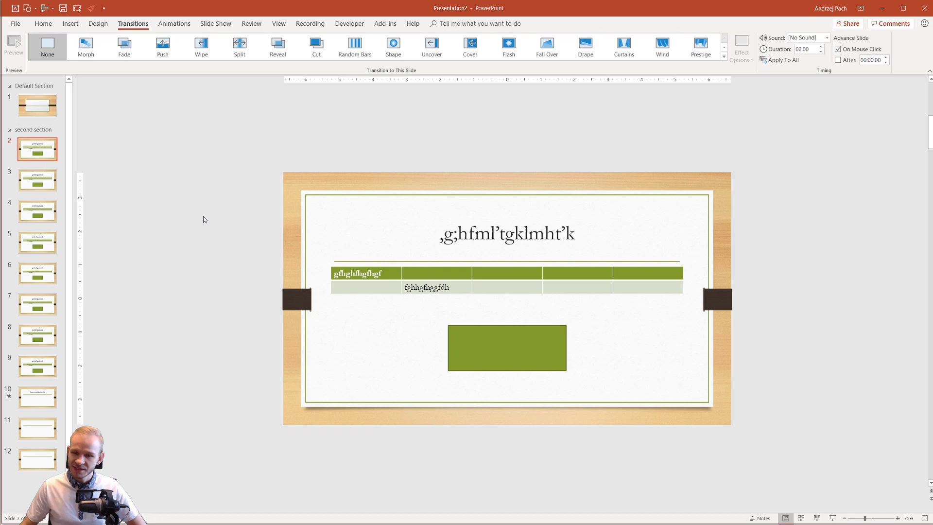
click(35, 157)
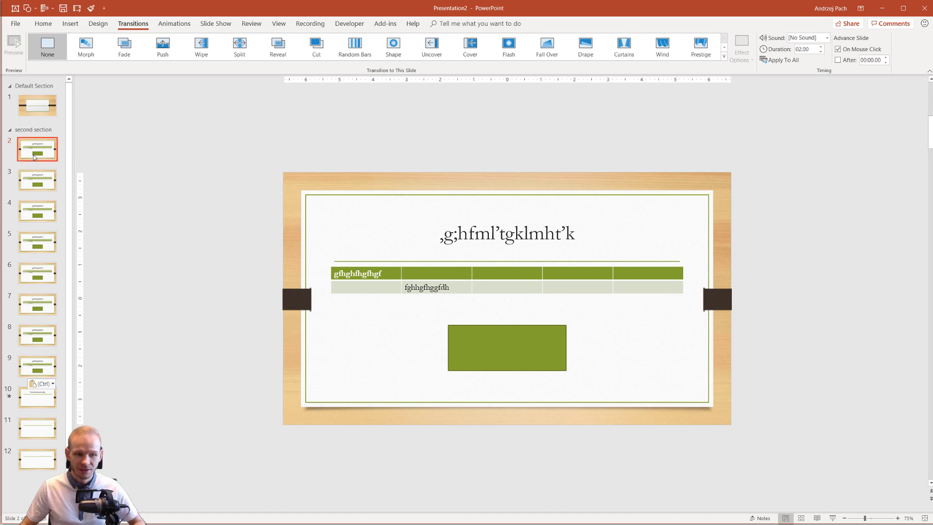
shift+click(33, 367)
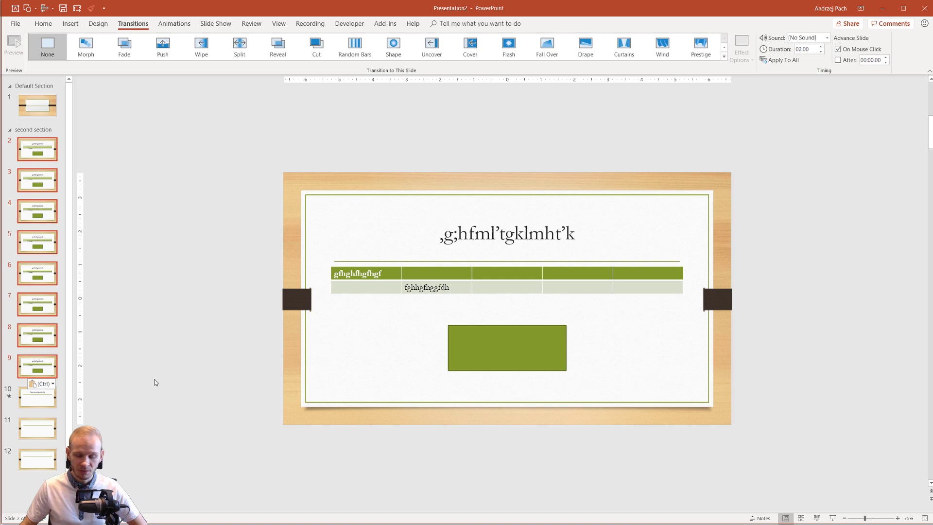
key(Delete)
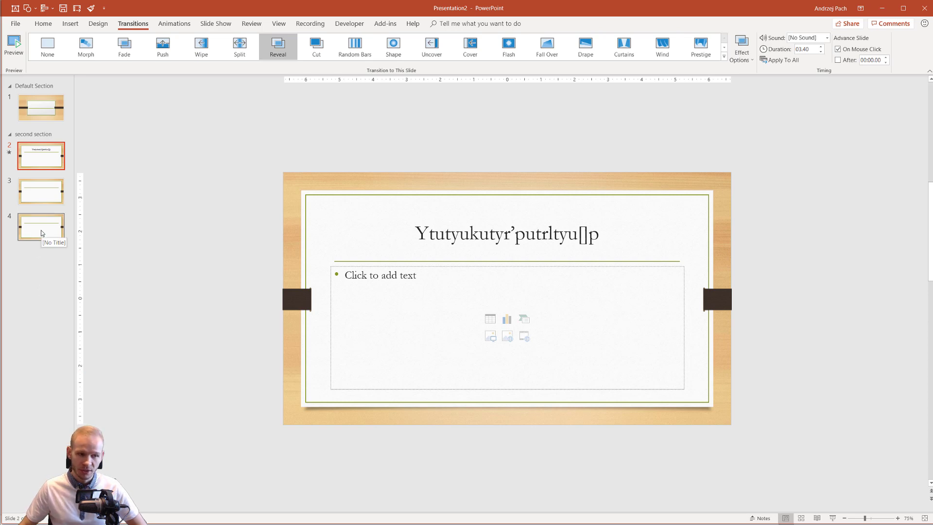
Step: Drag the two blank slides above the Reveal-transition slide so it becomes slide 4, then check the order
drag(41, 232, 42, 203)
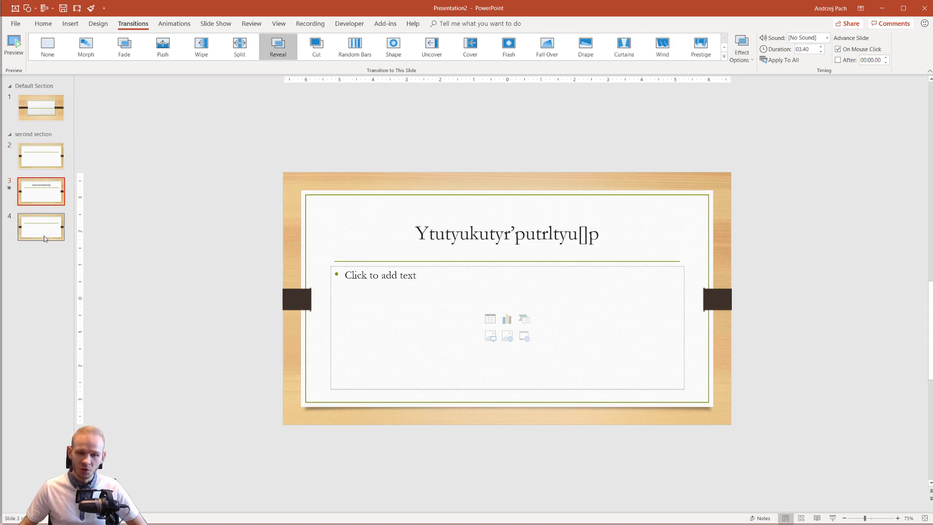
click(37, 164)
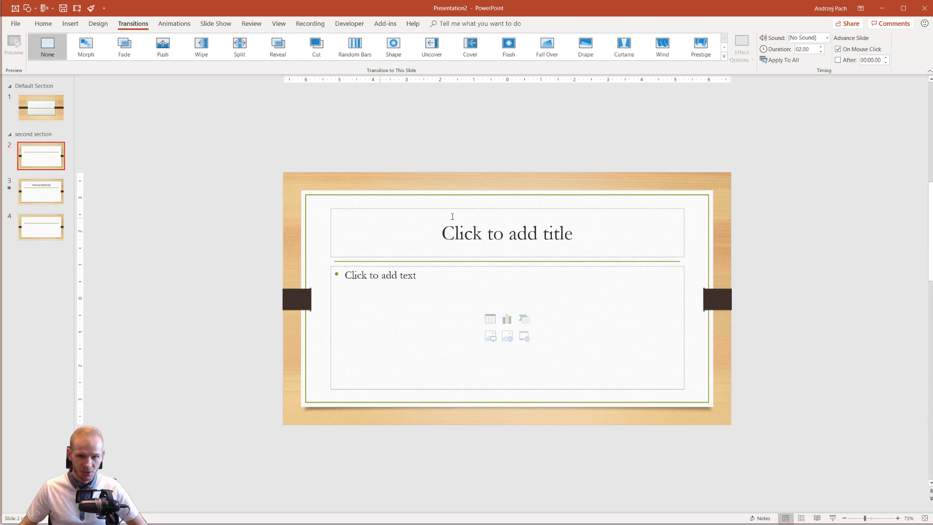
click(65, 110)
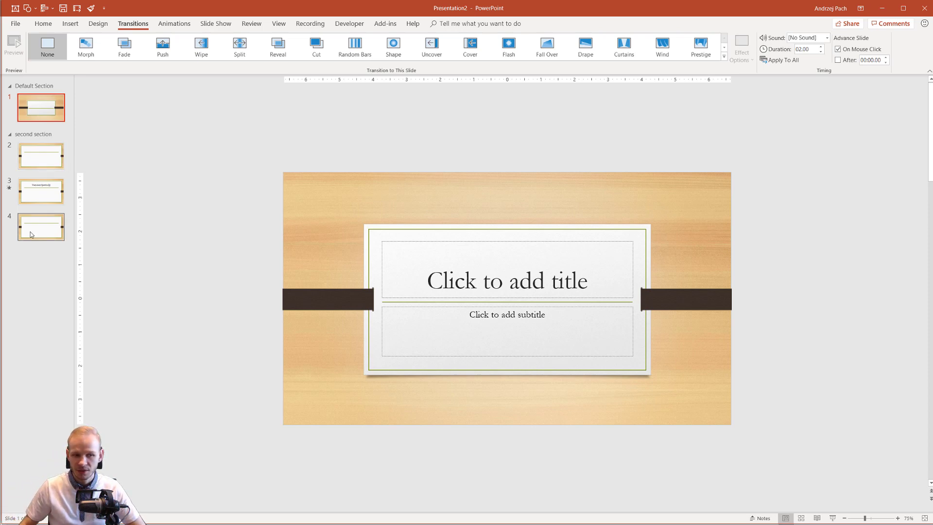
drag(30, 232, 42, 151)
click(42, 121)
key(Down)
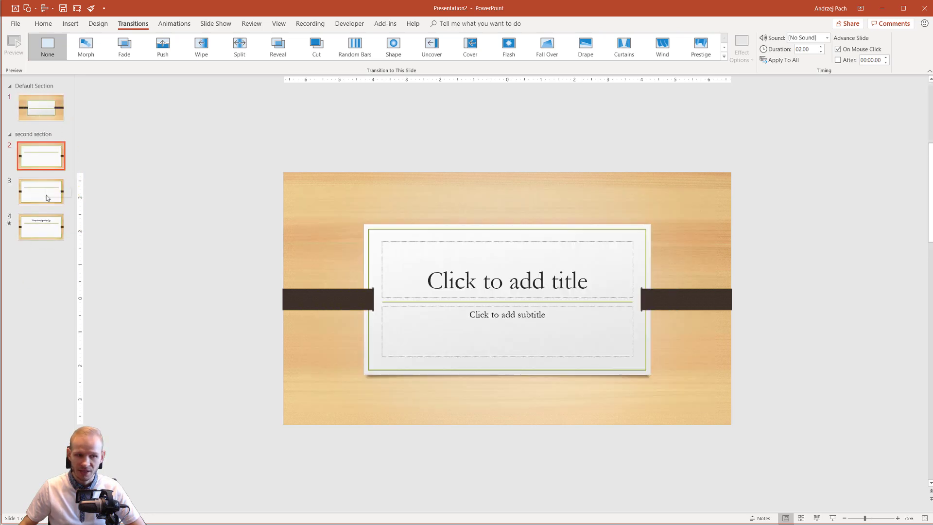
key(Down)
key(Down)
click(31, 259)
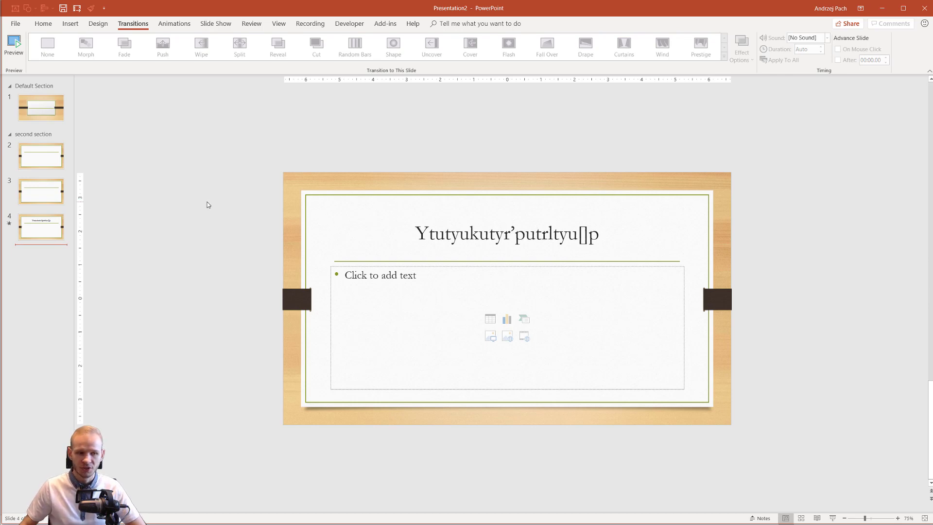
Step: Show the blank slide 2 from the thumbnail pane in the editing area
click(55, 160)
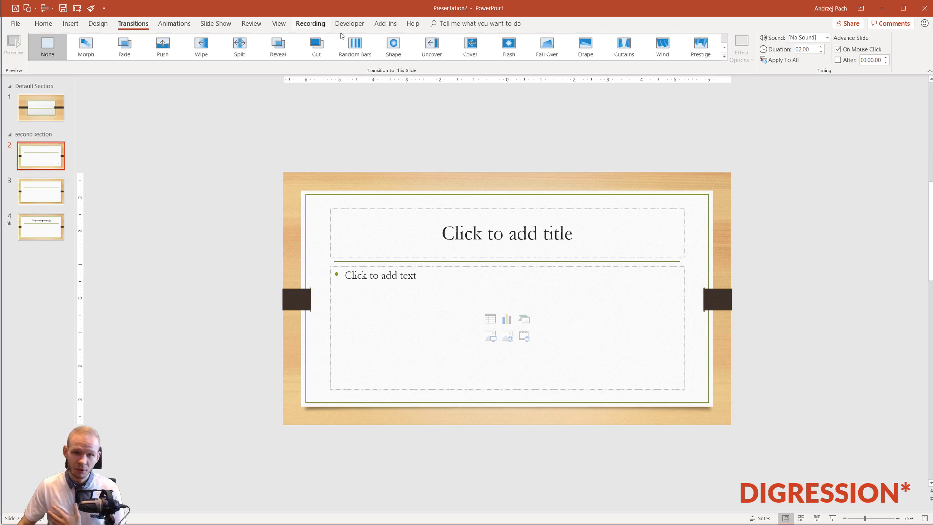
Step: Step through slides 3, 2 and the title slide, finishing on slide 4
click(55, 189)
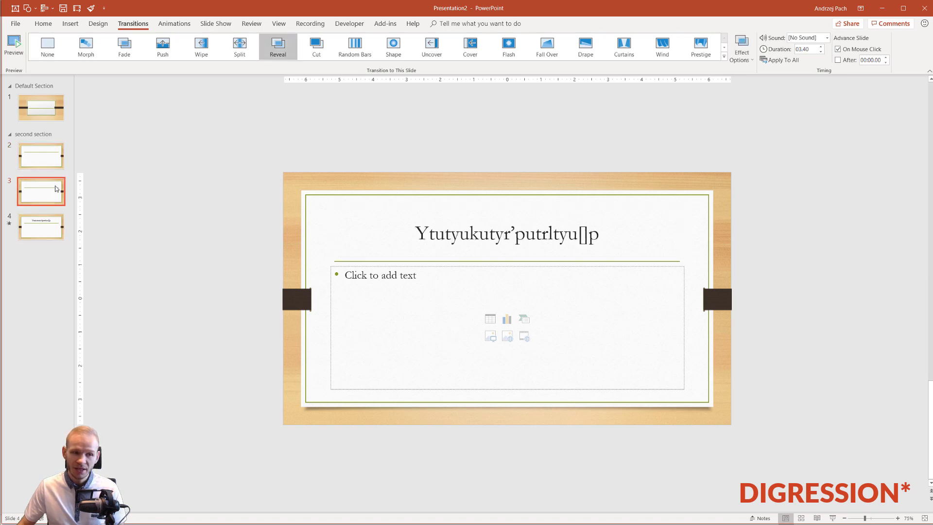
key(Up)
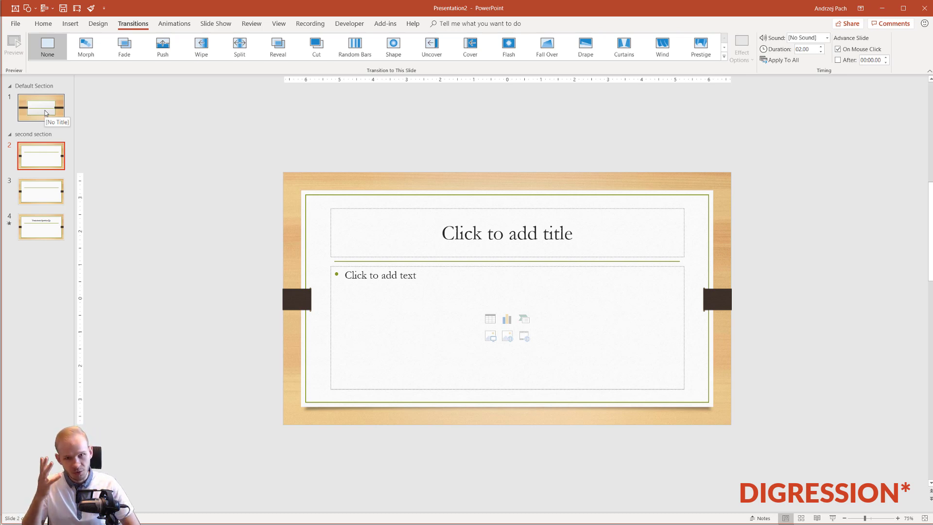
key(Up)
key(Down)
key(Down)
key(Down)
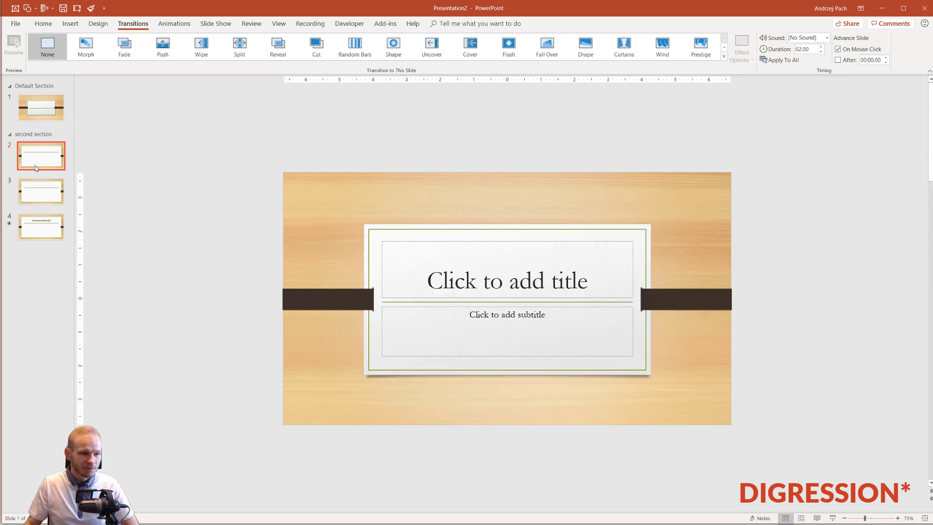
key(Up)
key(Up)
key(Up)
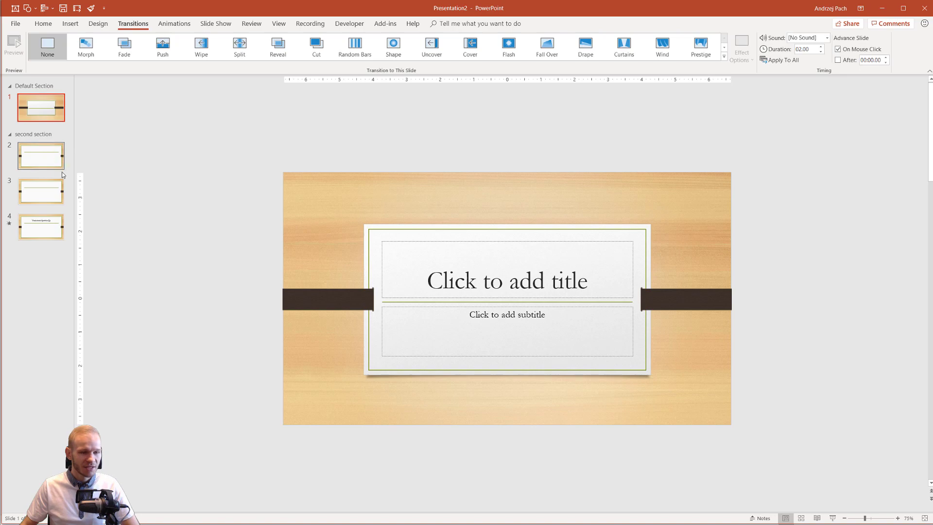
click(43, 270)
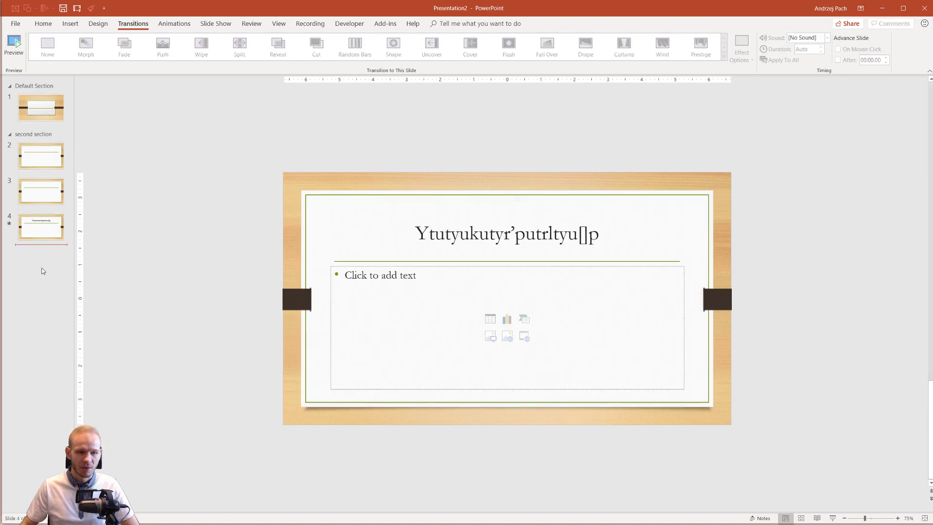